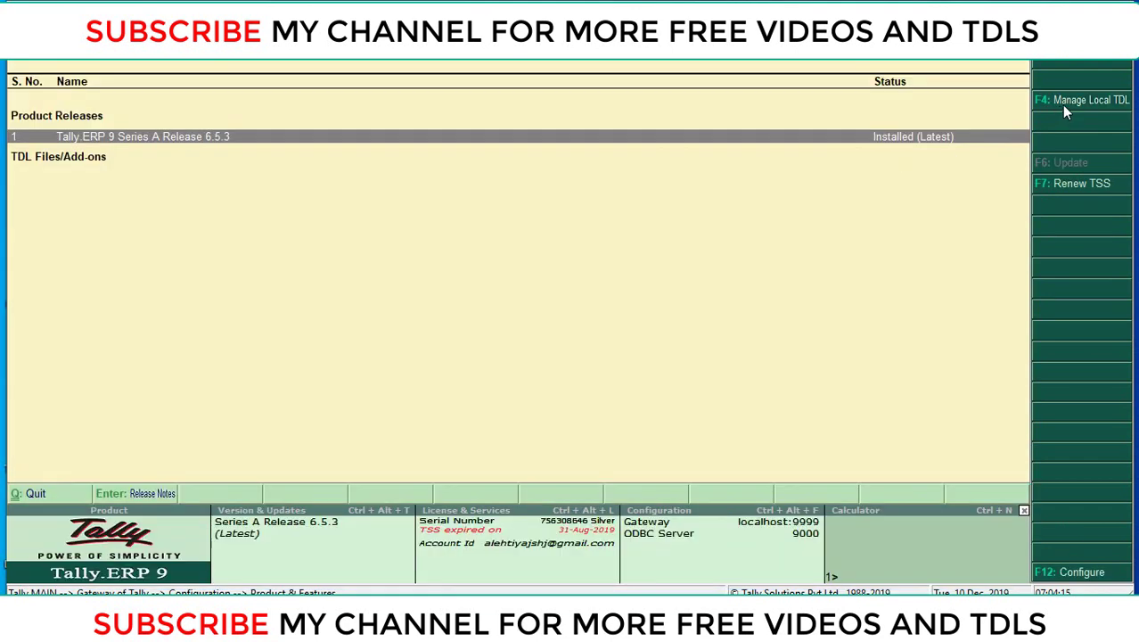
Open the local TDL configuration and keep loading TDL files on startup set to Yes
left_click(1086, 101)
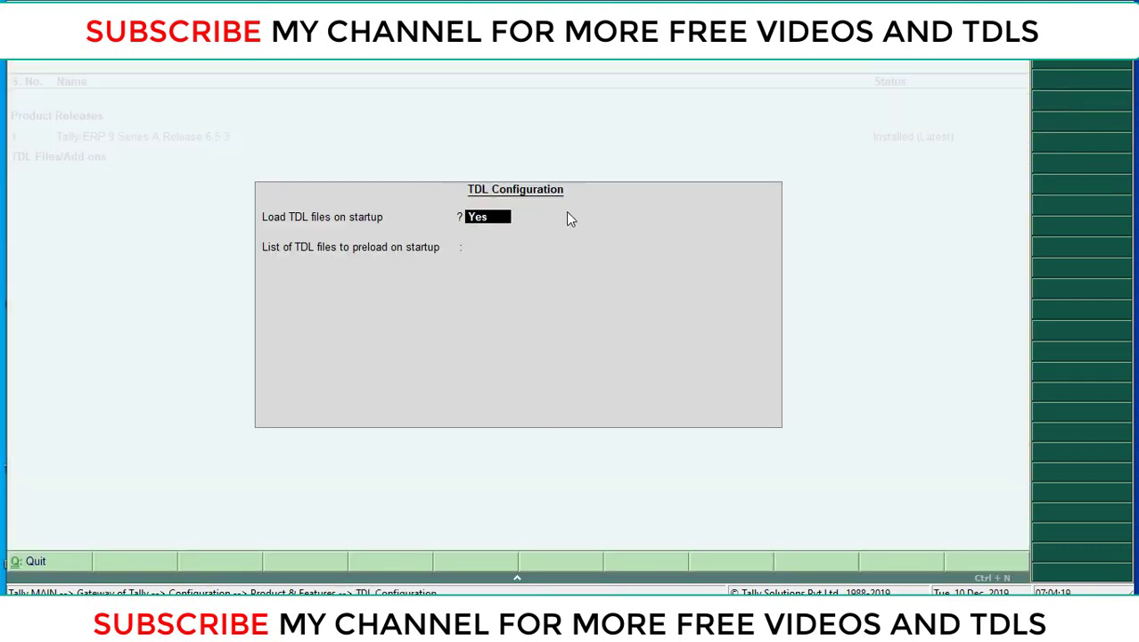
key("Return")
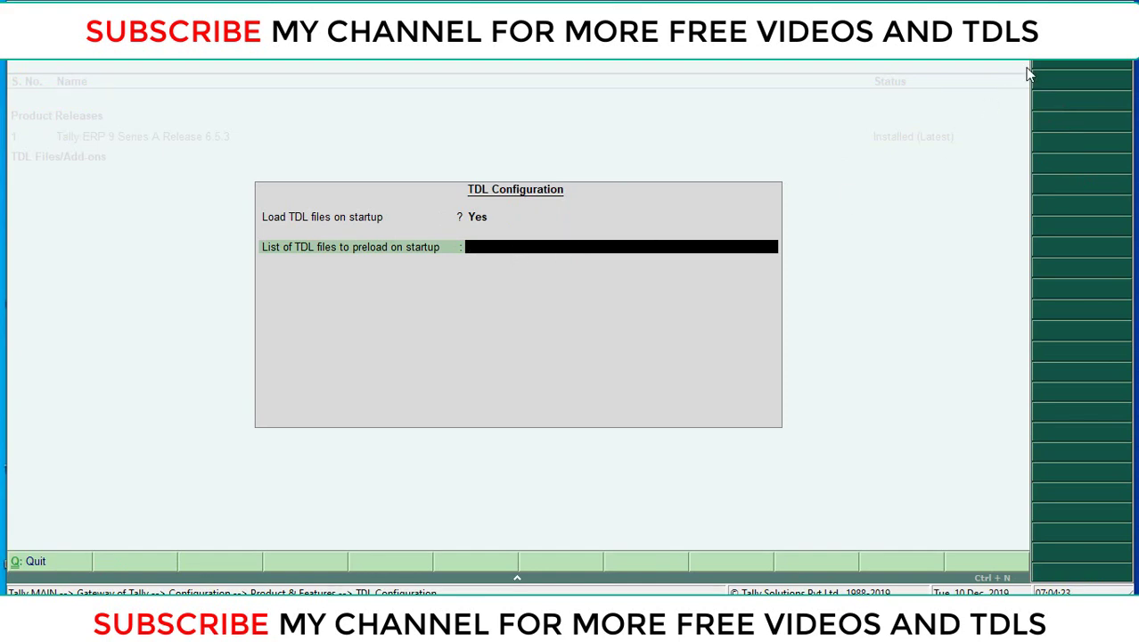
Open the desktop's Seal In Invoice folder in File Explorer and fill its address with the suggested SealInvoice.tcp path
left_click(1077, 9)
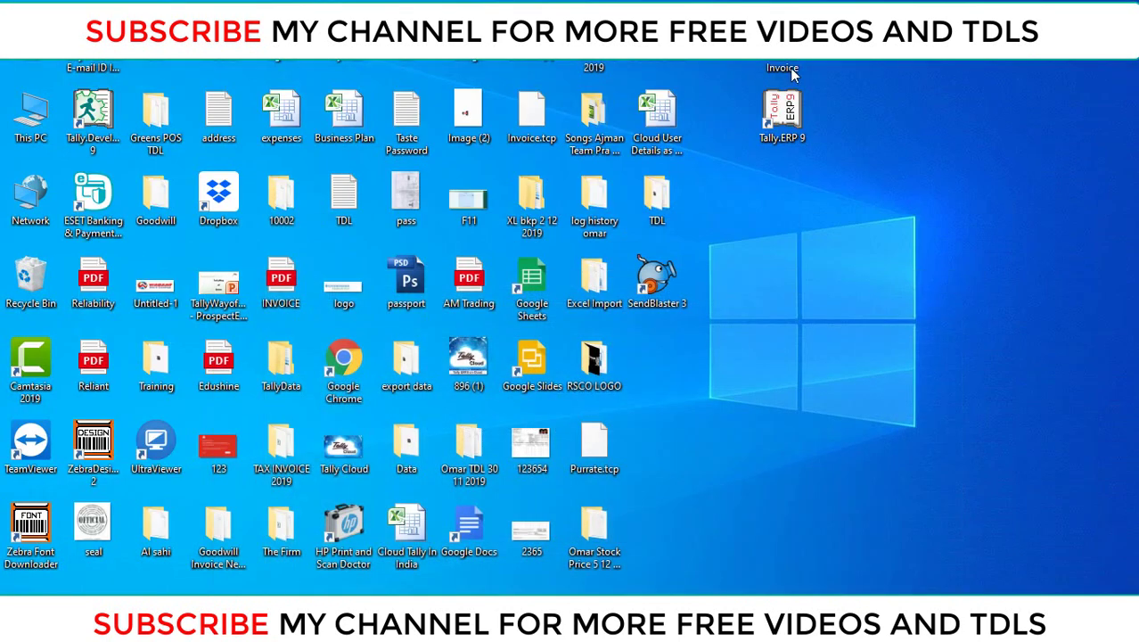
double_click(789, 65)
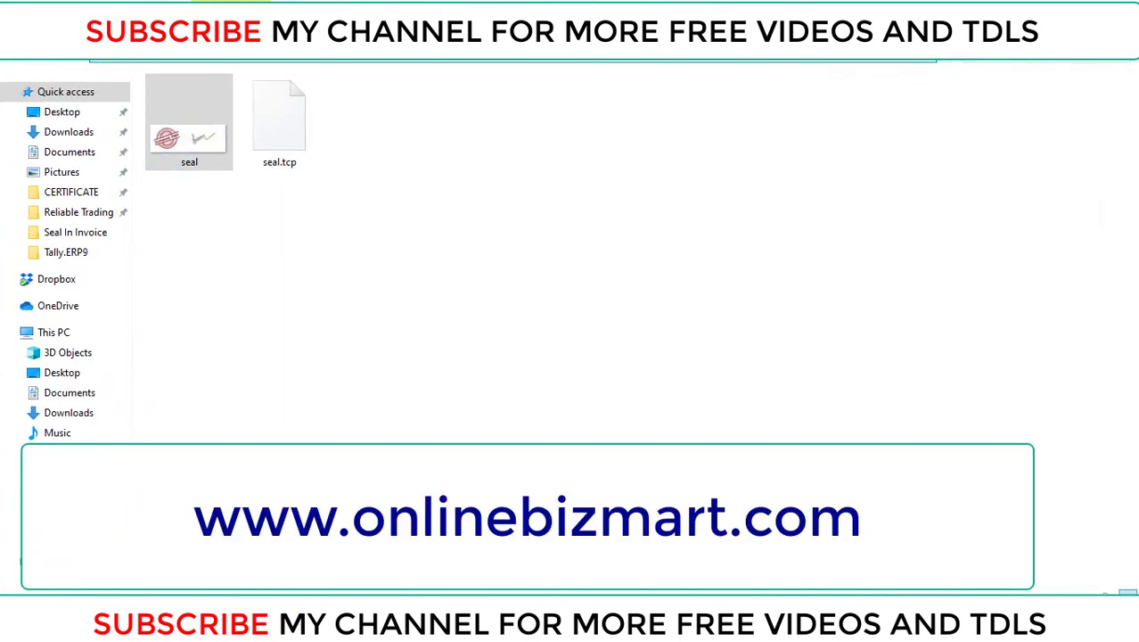
type("\\")
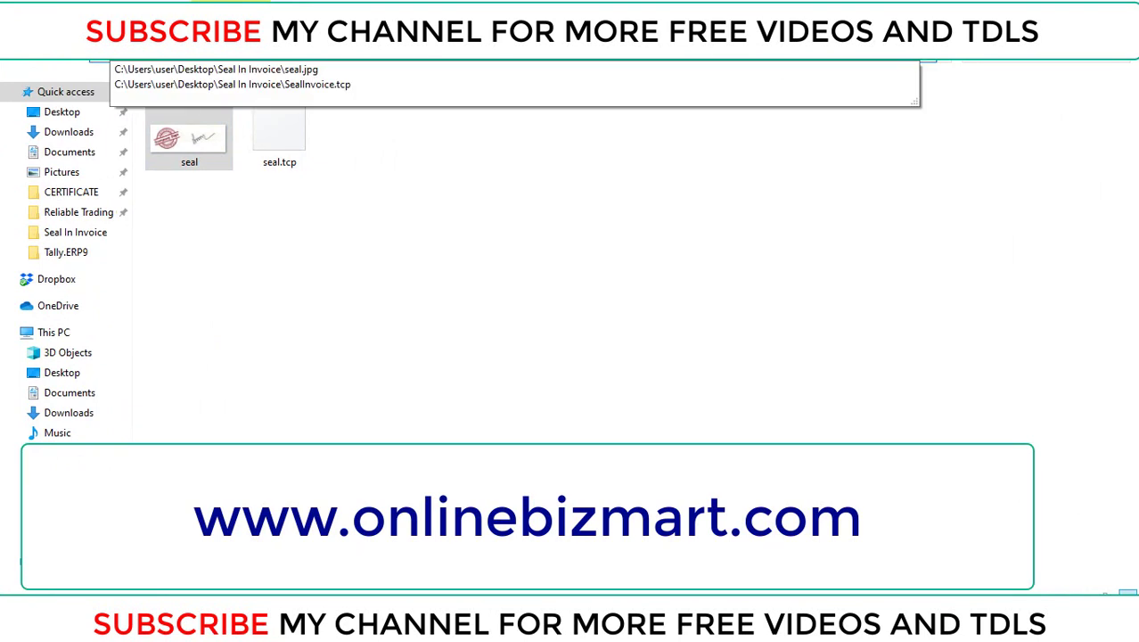
key("Down")
key("Down")
left_click_drag(439, 53, 104, 56)
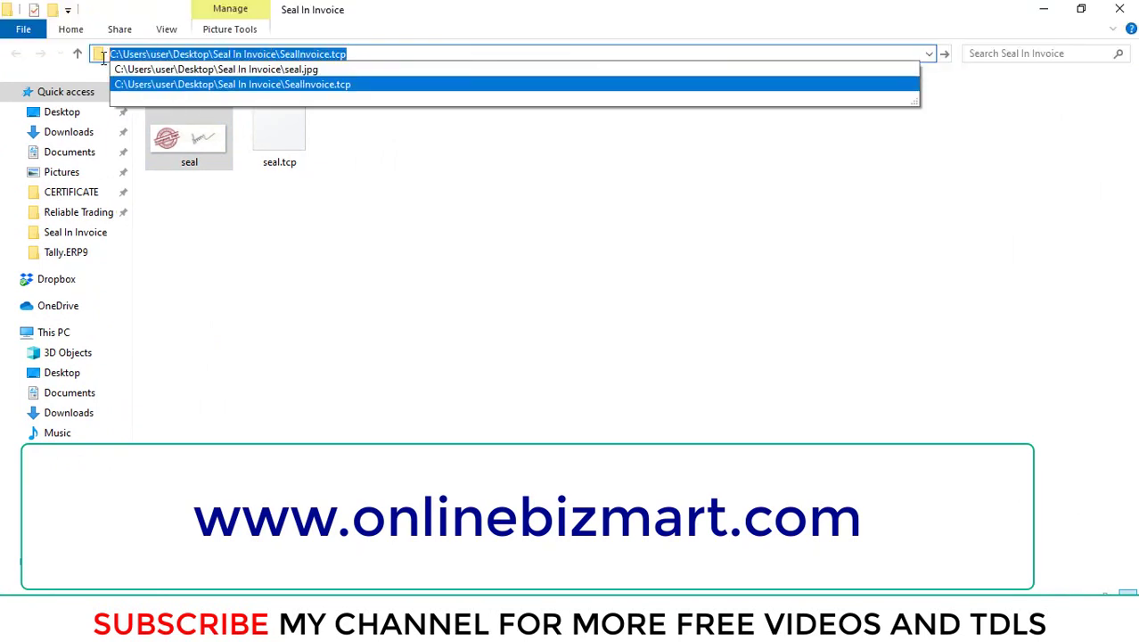
Change the path's file name to Seal.tcp and copy the full path C:\Users\user\Desktop\Seal In Invoice\Seal.tcp
left_click(363, 50)
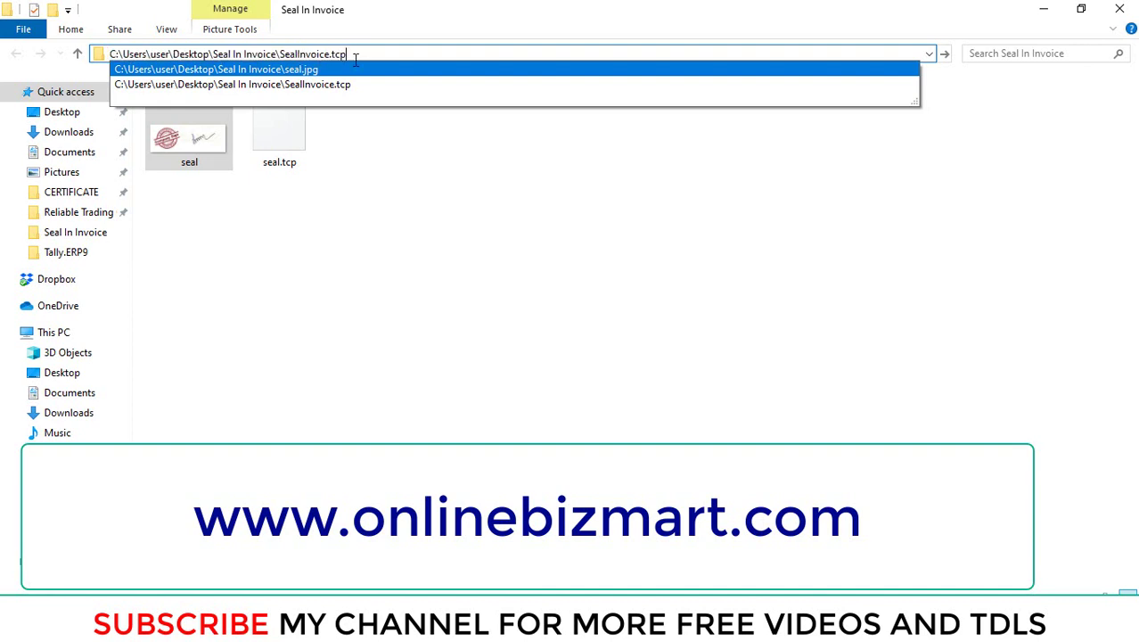
key("BackSpace")
key("BackSpace")
key("BackSpace")
key("BackSpace")
key("BackSpace")
key("BackSpace")
key("BackSpace")
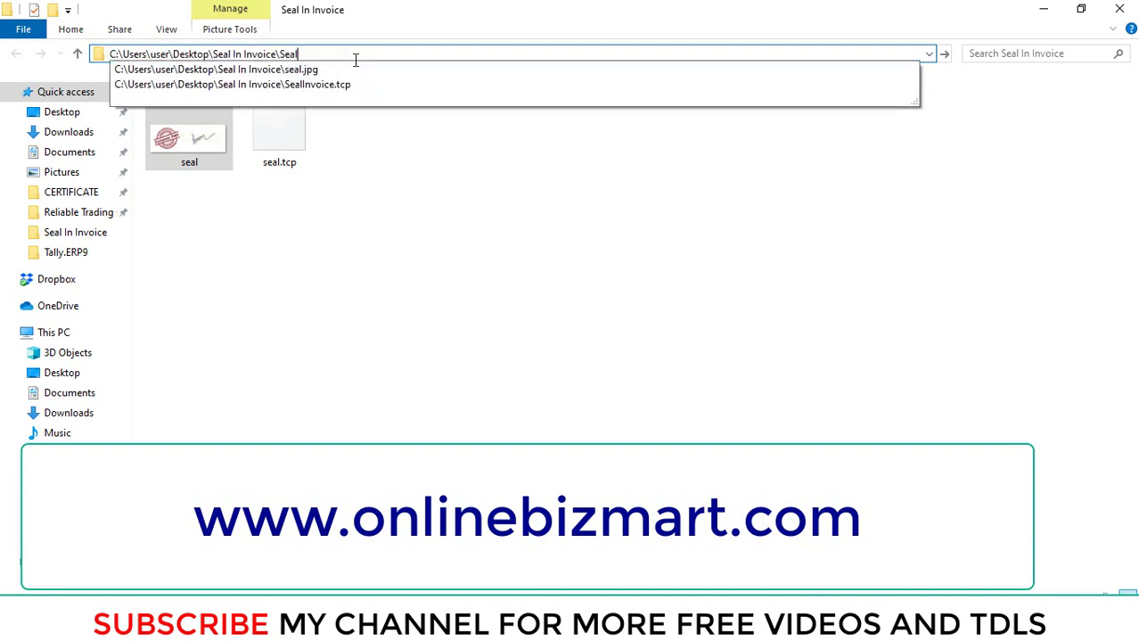
type(".tcp")
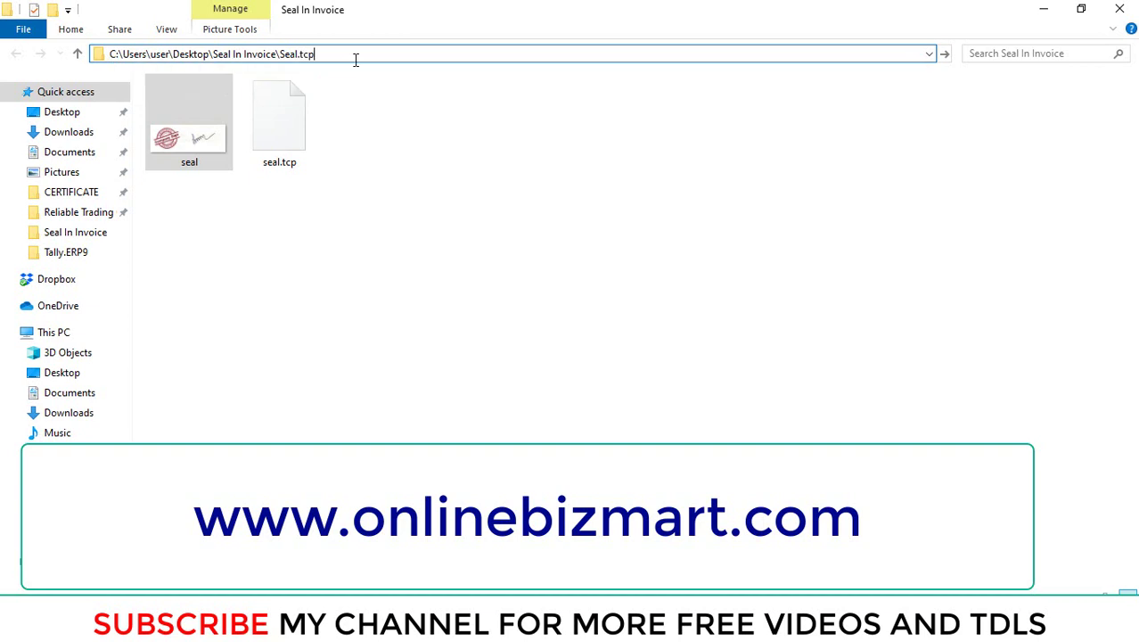
key("ctrl+a")
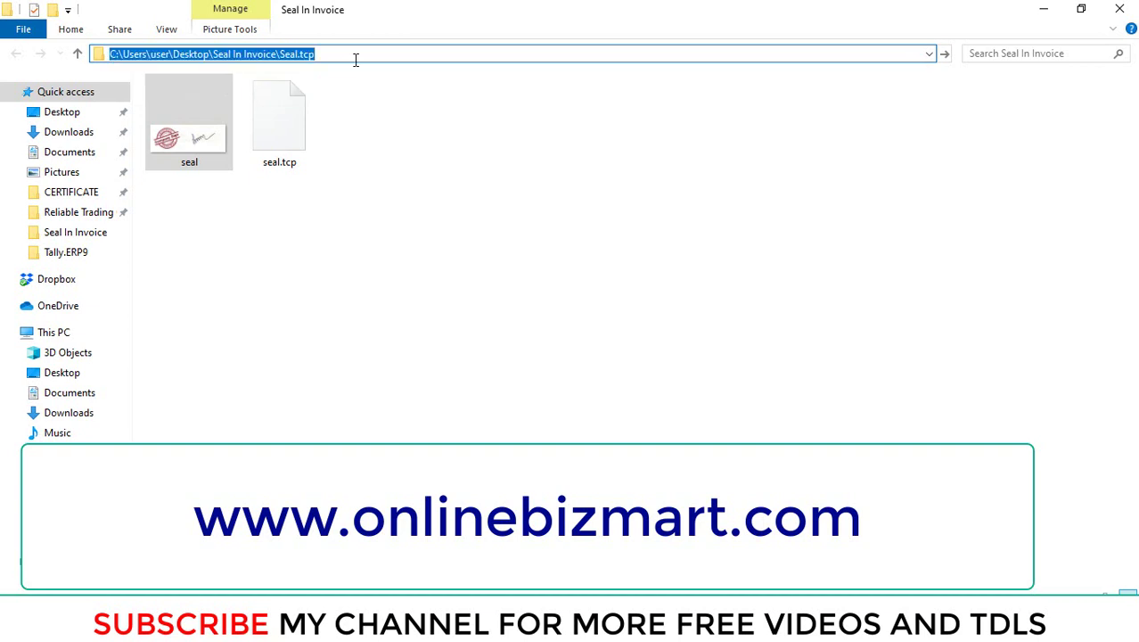
right_click(309, 50)
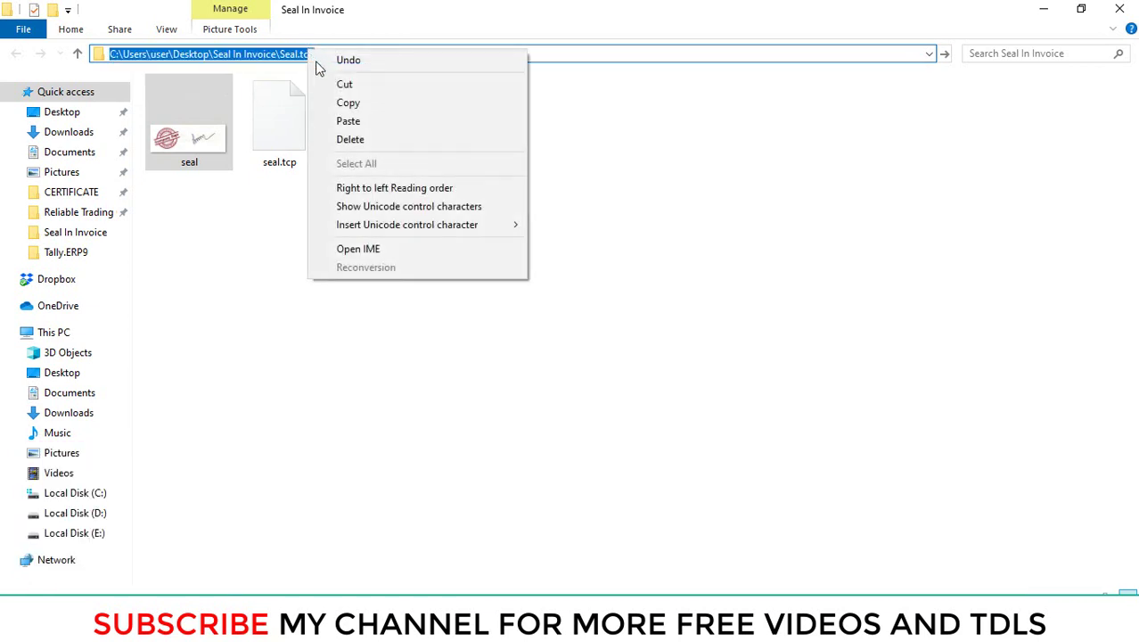
left_click(350, 103)
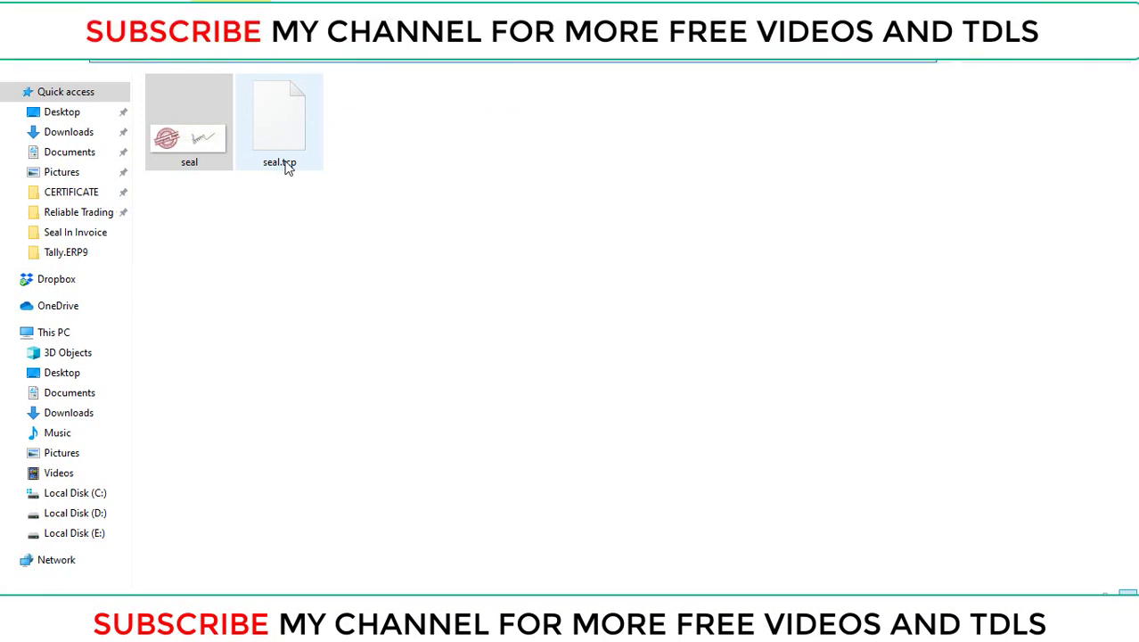
Back in Tally.ERP 9, add C:\Users\user\Desktop\Seal In Invoice\Seal.tcp to the TDL files preloaded on startup and accept the configuration
key("alt+Tab")
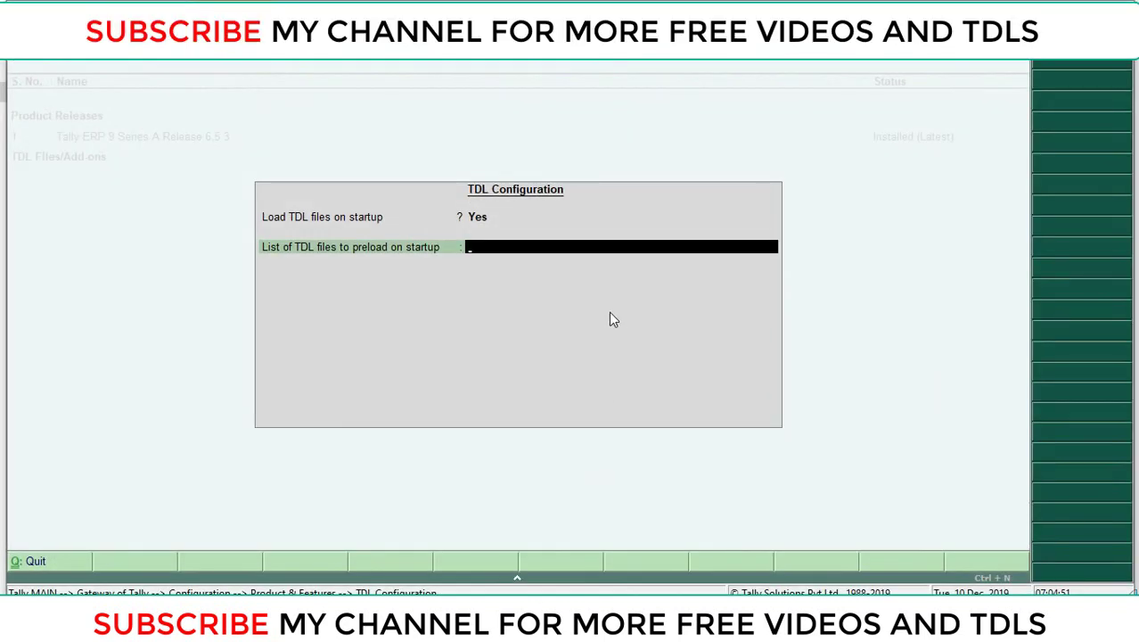
key("ctrl+alt+v")
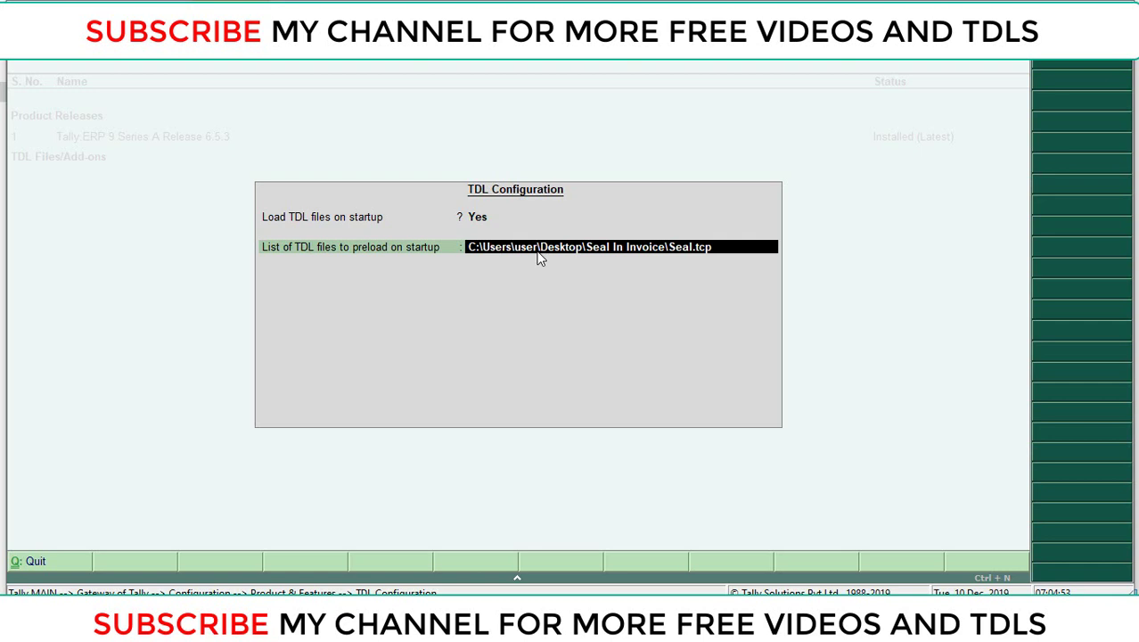
key("Return")
key("Return")
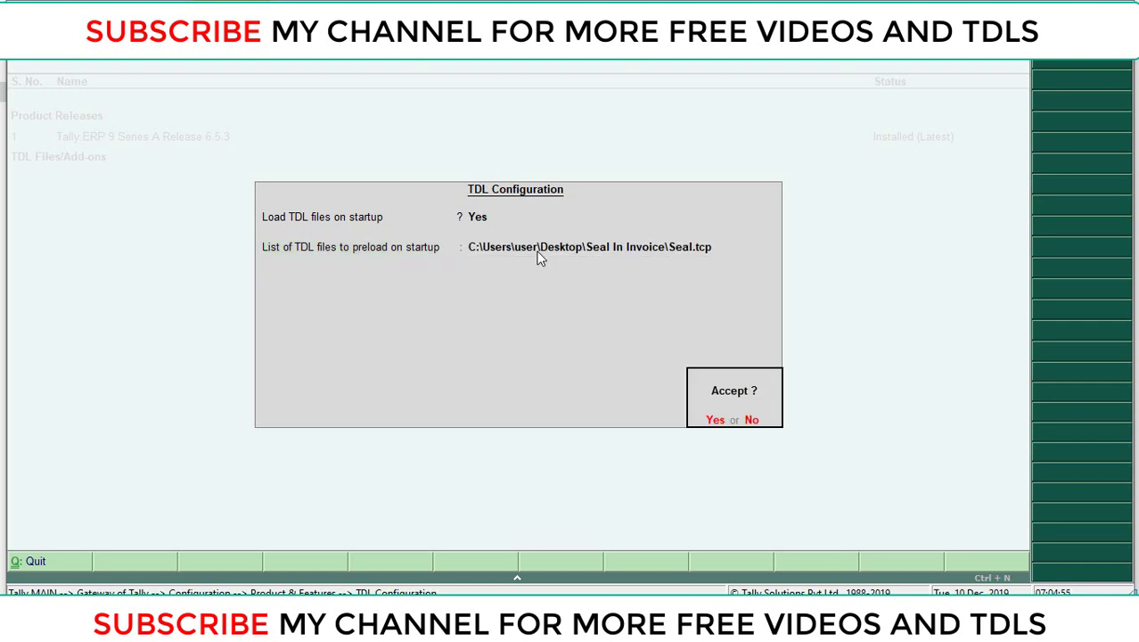
key("Return")
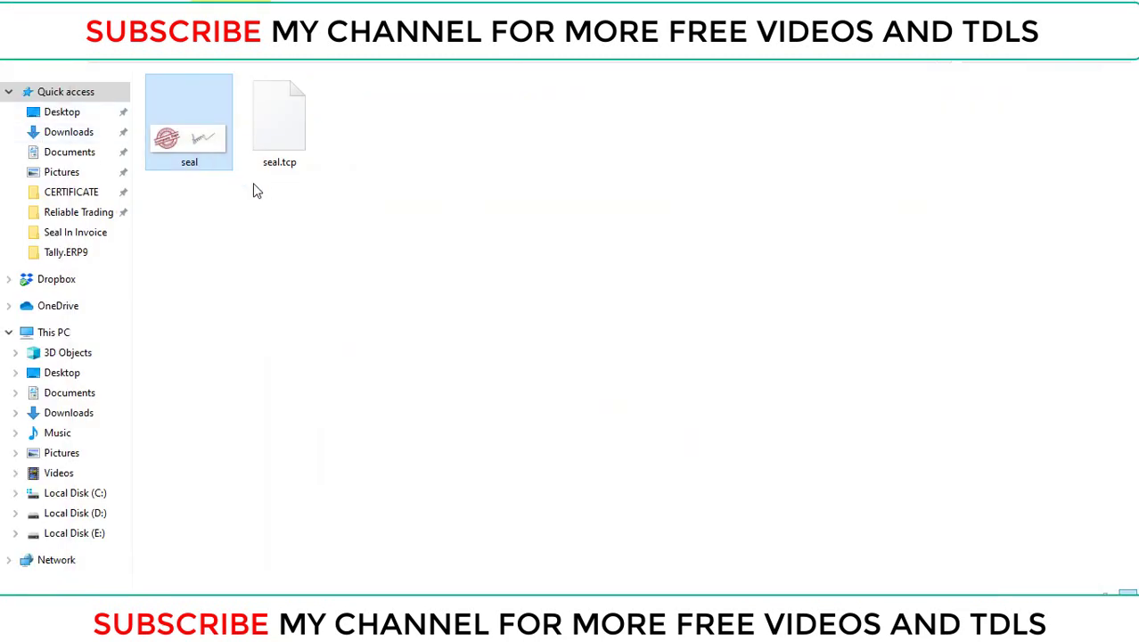
In File Explorer, copy the seal image from the Seal In Invoice folder
left_click(183, 159)
left_click(180, 142)
right_click(182, 147)
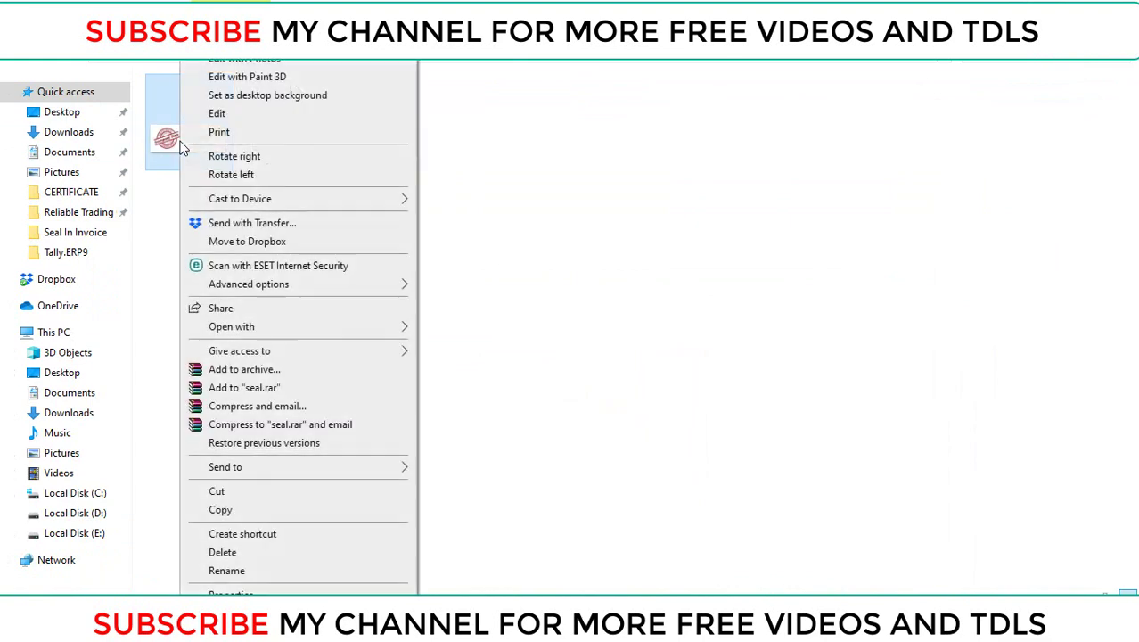
left_click(221, 510)
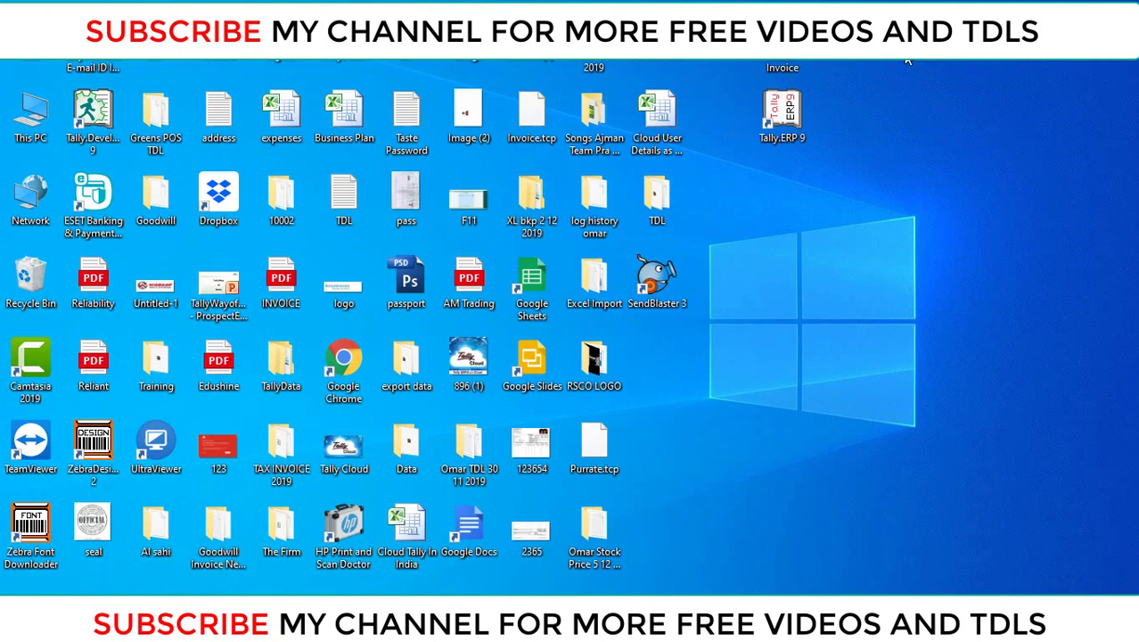
Open the file location of the desktop's Tally.ERP 9 shortcut and paste the seal image into that Tally.ERP9 folder
right_click(789, 122)
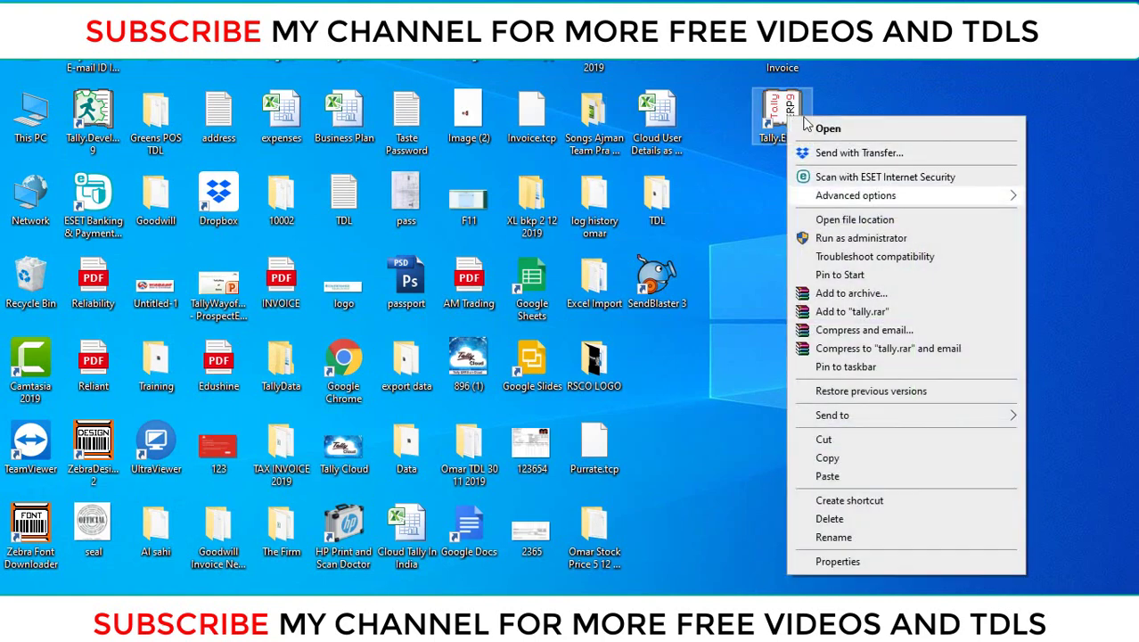
right_click(901, 59)
left_click(802, 104)
right_click(801, 104)
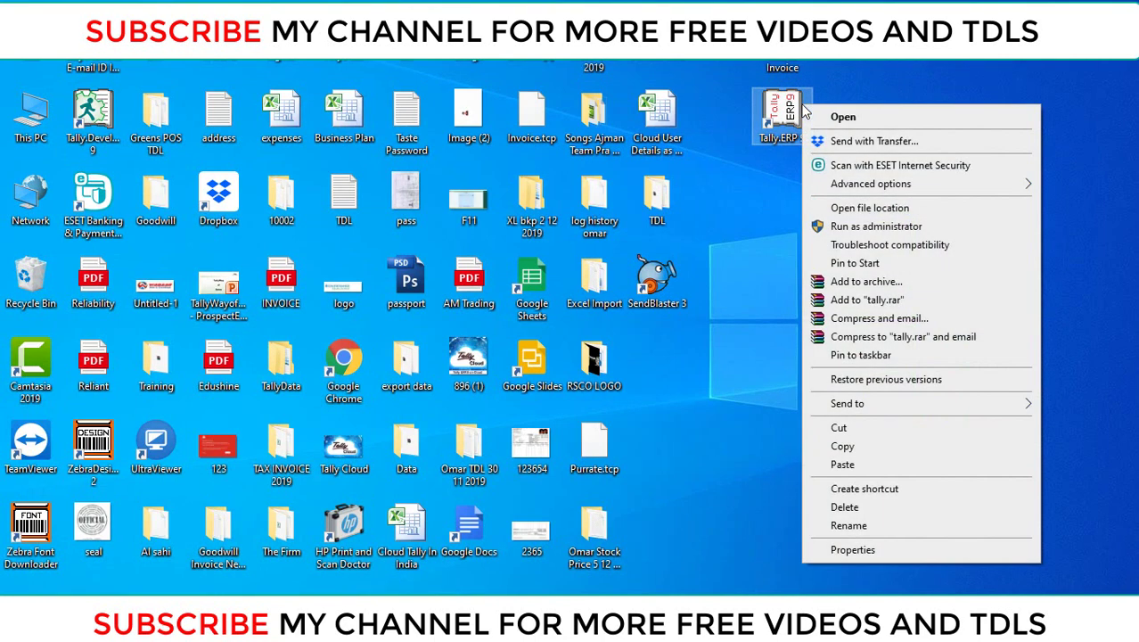
left_click(876, 211)
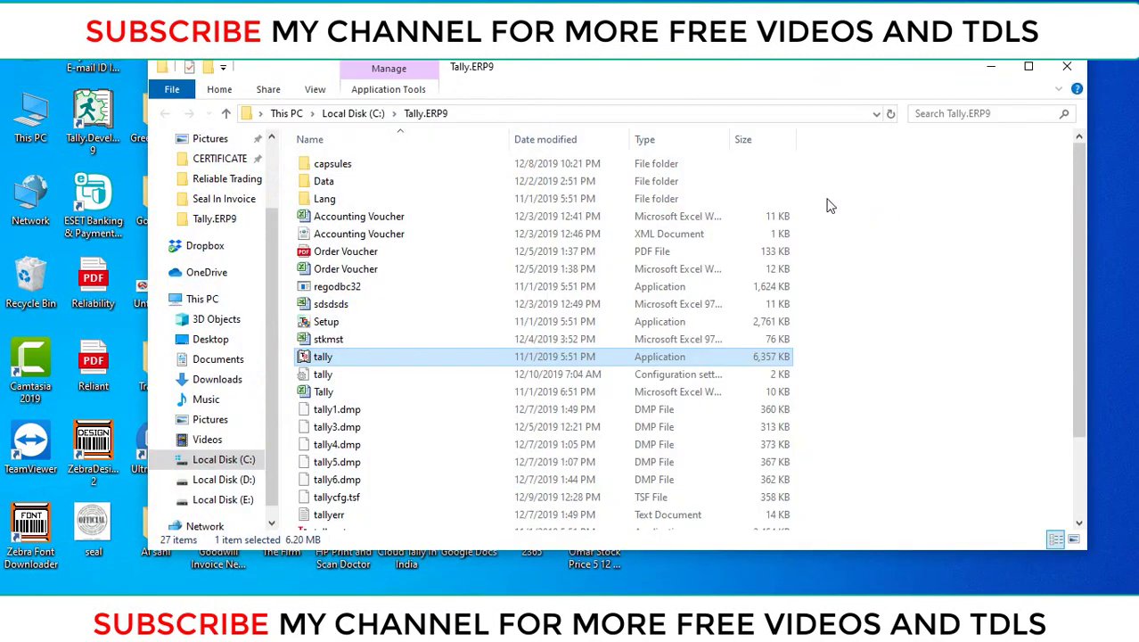
double_click(927, 80)
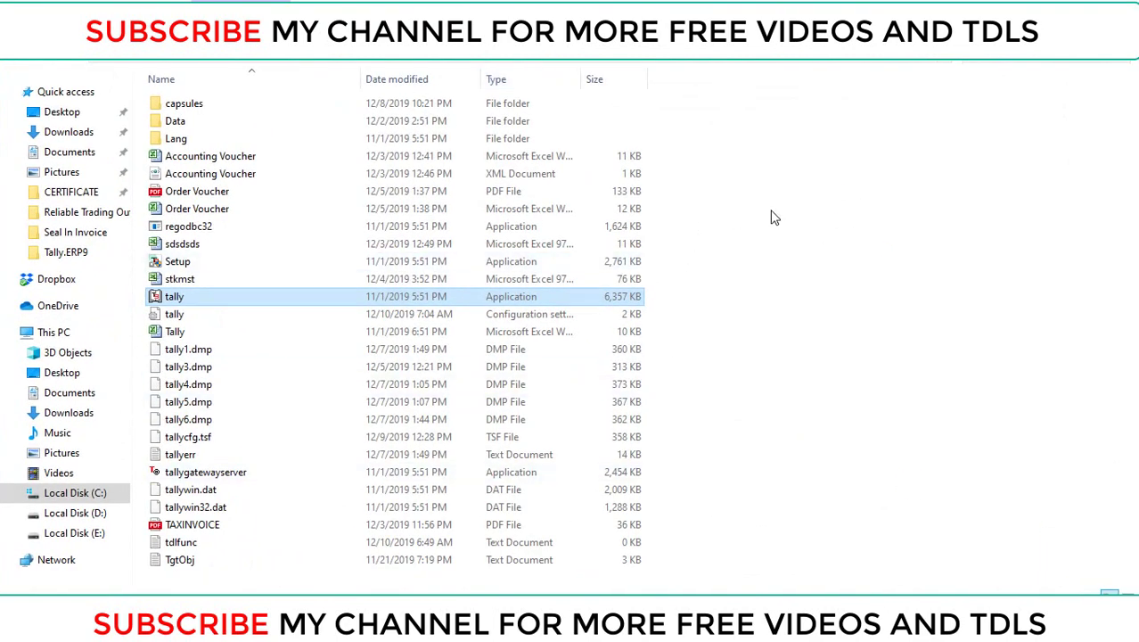
right_click(773, 216)
left_click(791, 326)
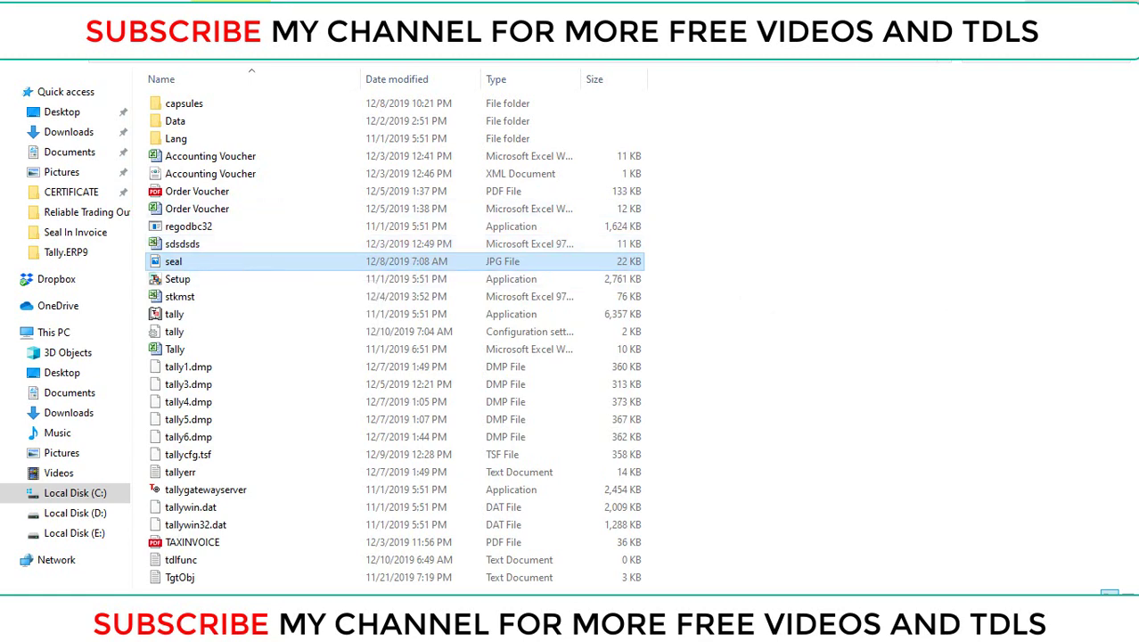
Switch back to Tally.ERP 9 and display the Day Book
key("super+d")
left_click(544, 624)
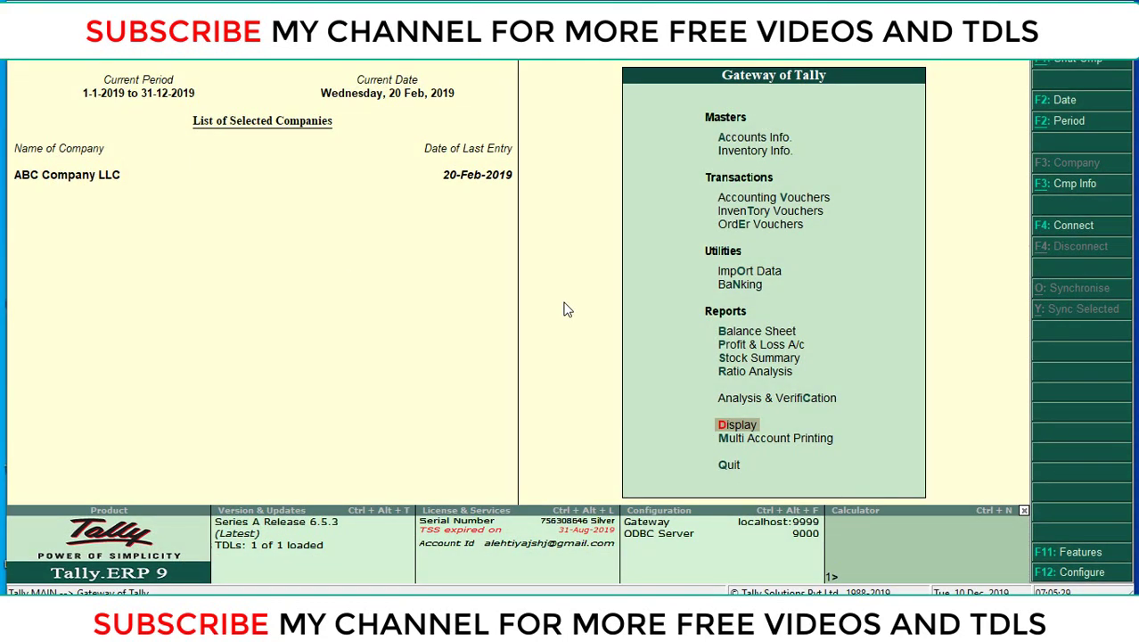
left_click(745, 426)
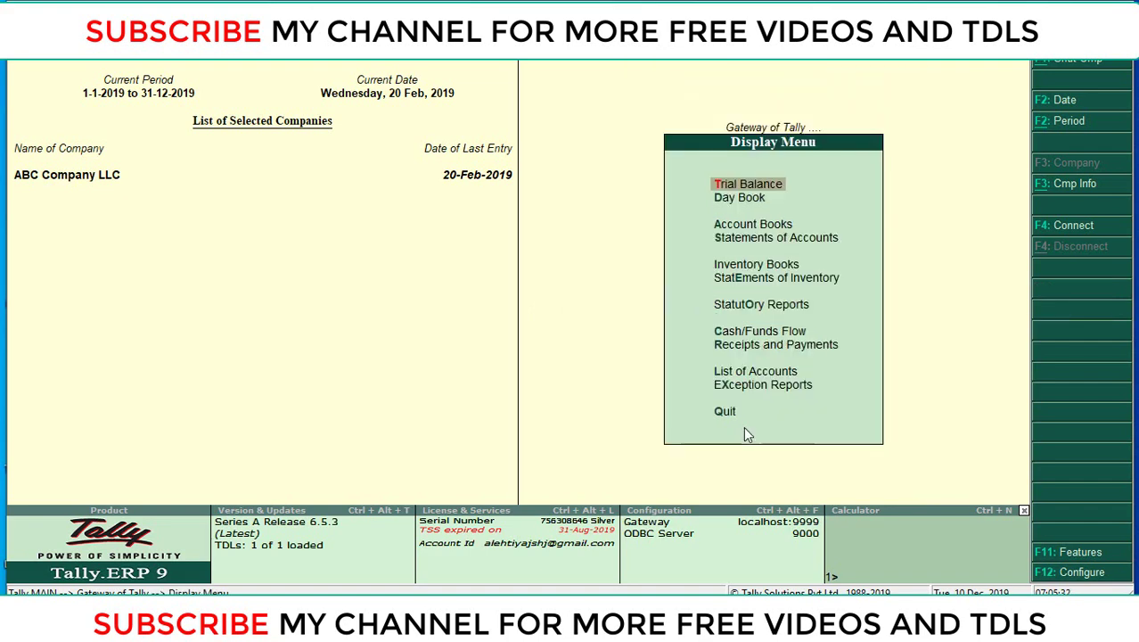
key("Down")
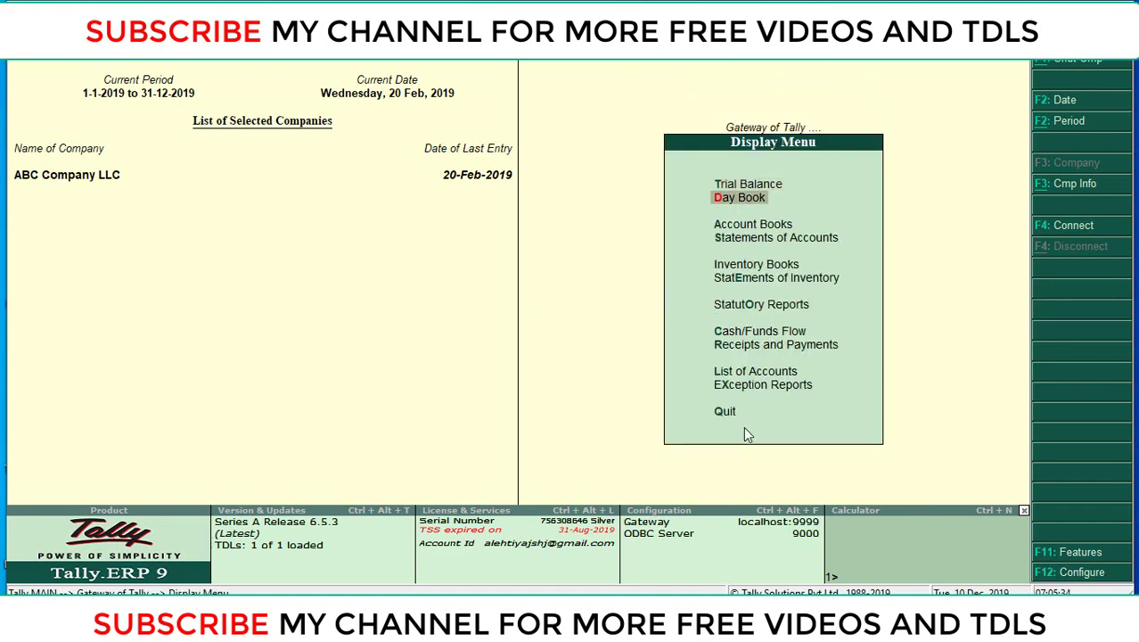
key("Return")
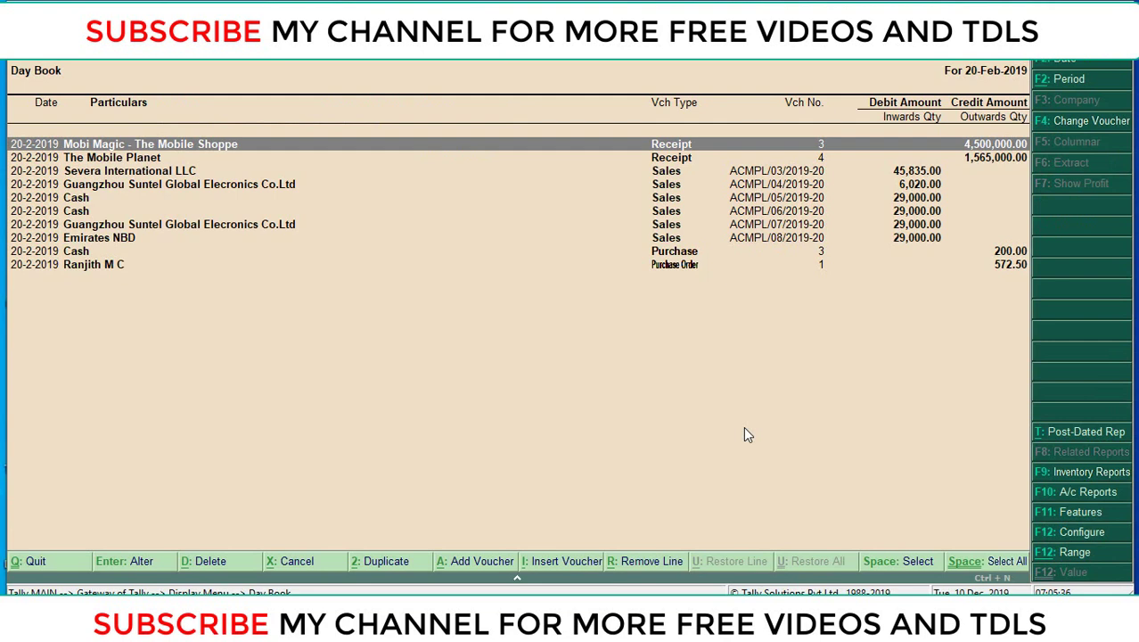
Open the Severa International LLC sales voucher and show its Tax Invoice print preview
key("Down")
key("Down")
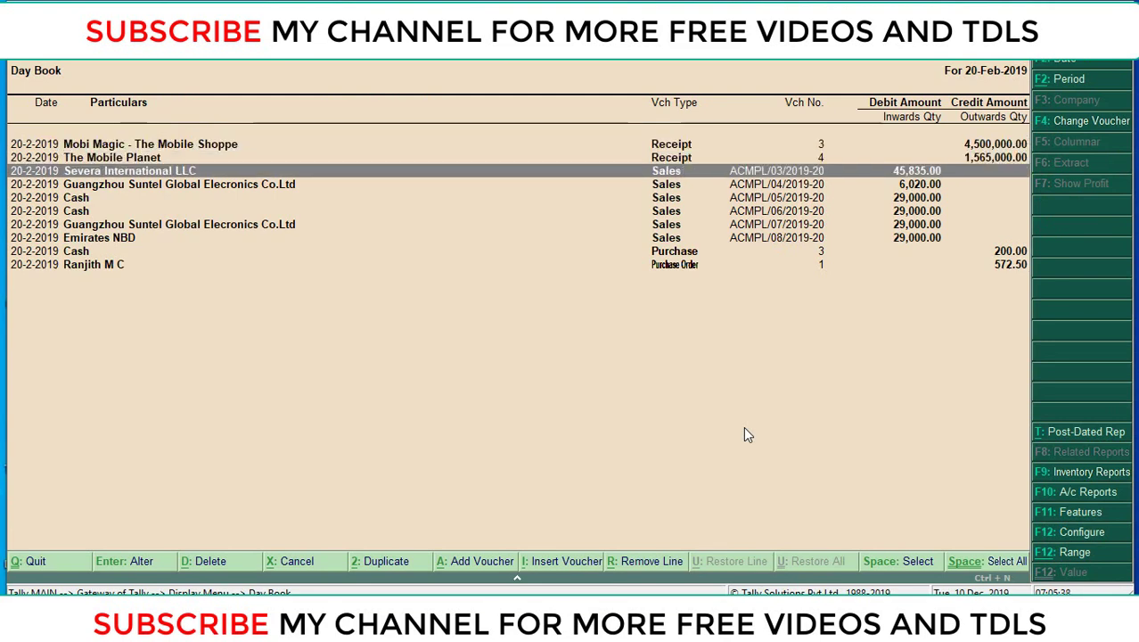
key("Return")
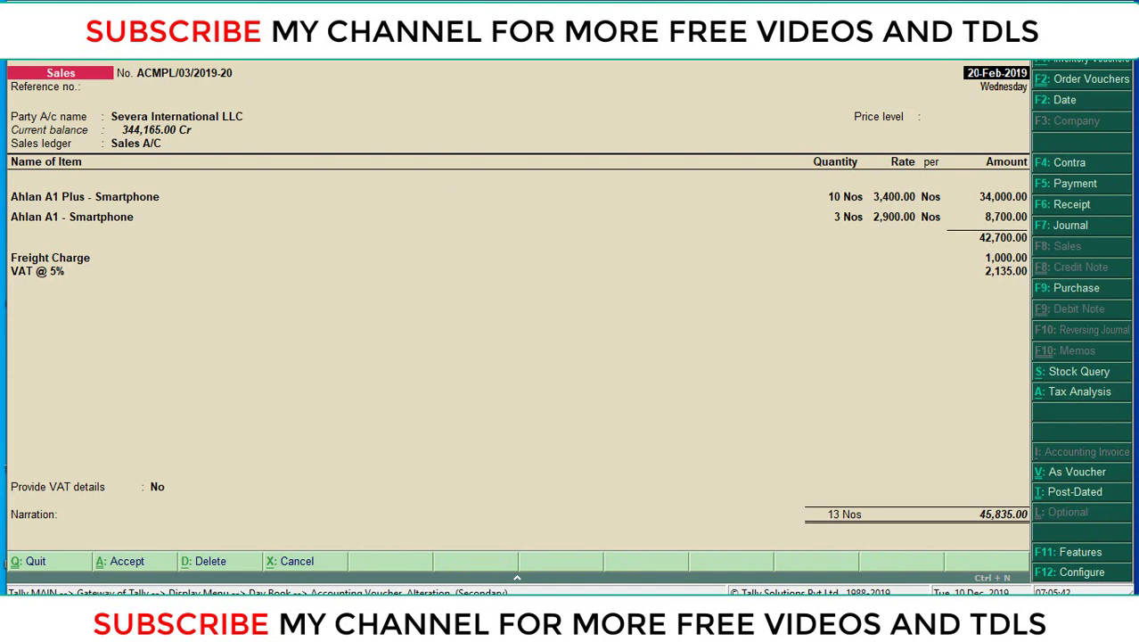
key("alt+p")
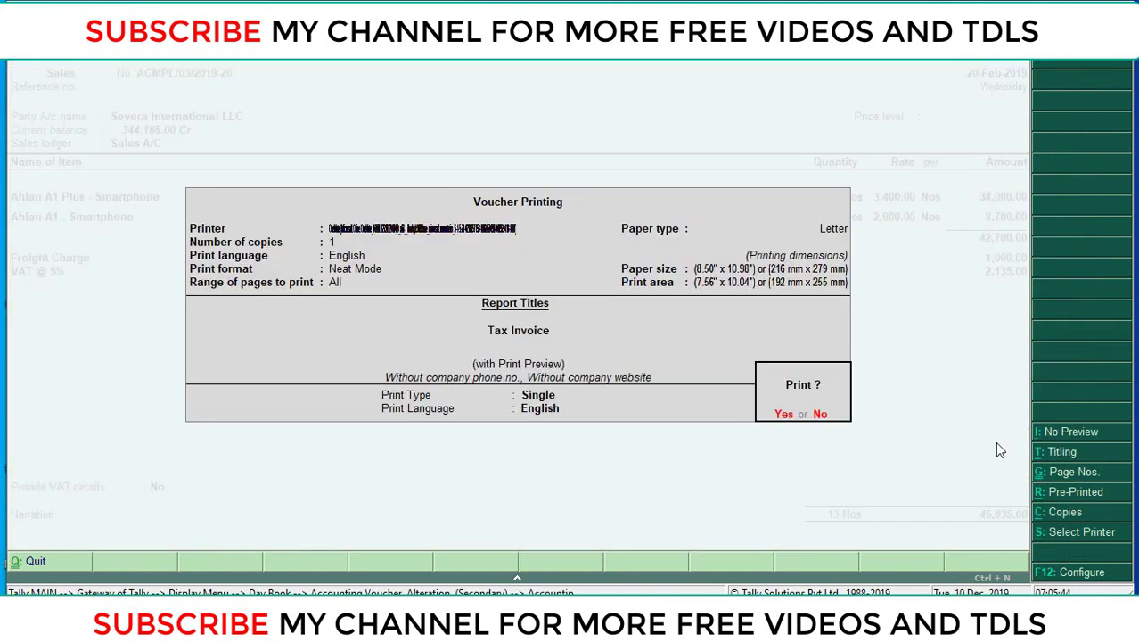
left_click(784, 415)
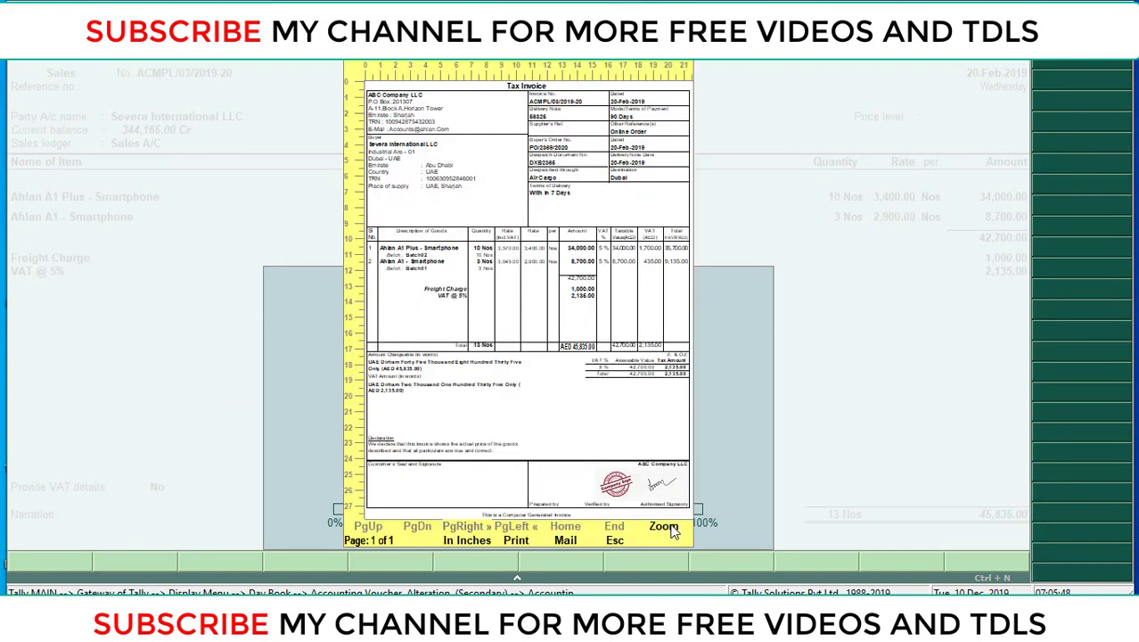
Enlarge the Tax Invoice preview and examine it down to the company seal and authorised signature area
left_click(664, 527)
scroll(520, 265, "down", 2)
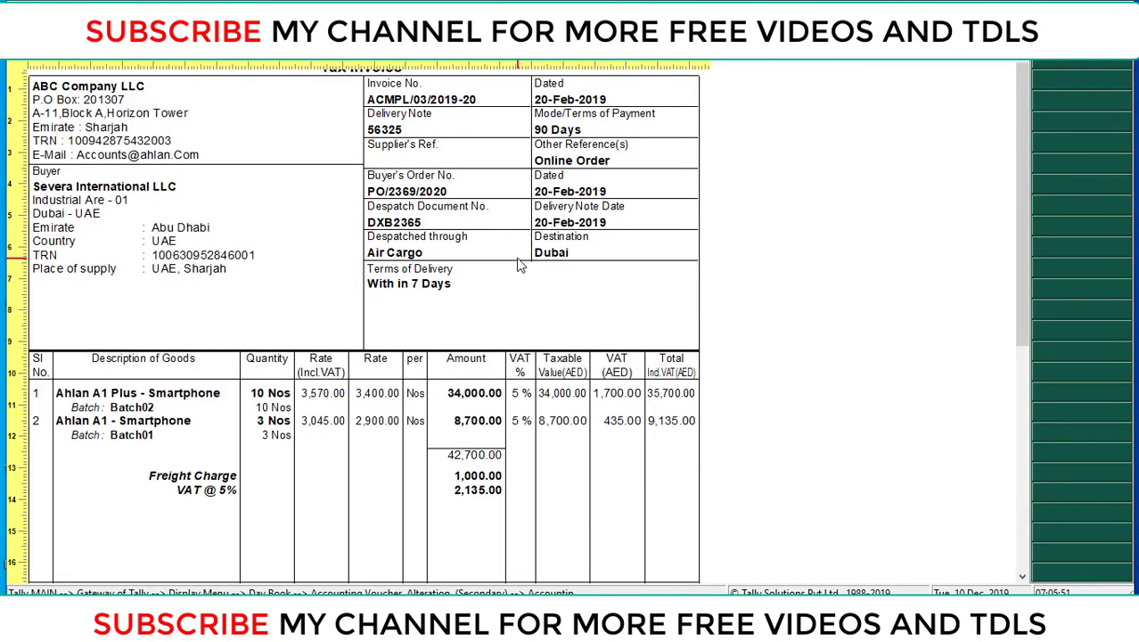
scroll(518, 265, "down", 4)
scroll(518, 265, "up", 5)
scroll(596, 355, "down", 5)
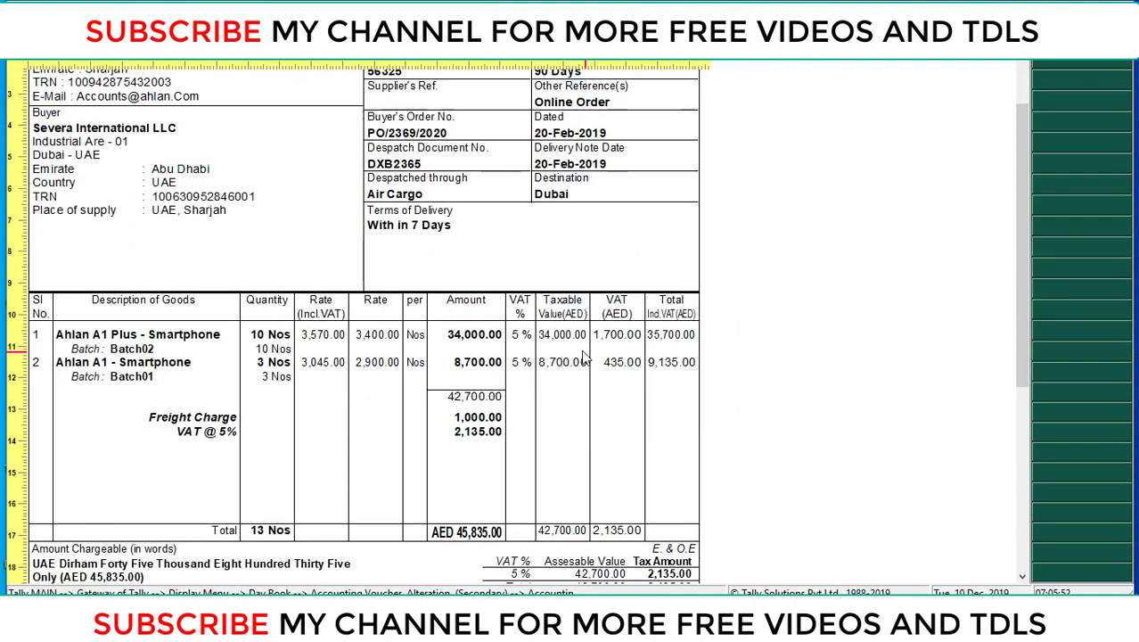
scroll(583, 356, "down", 4)
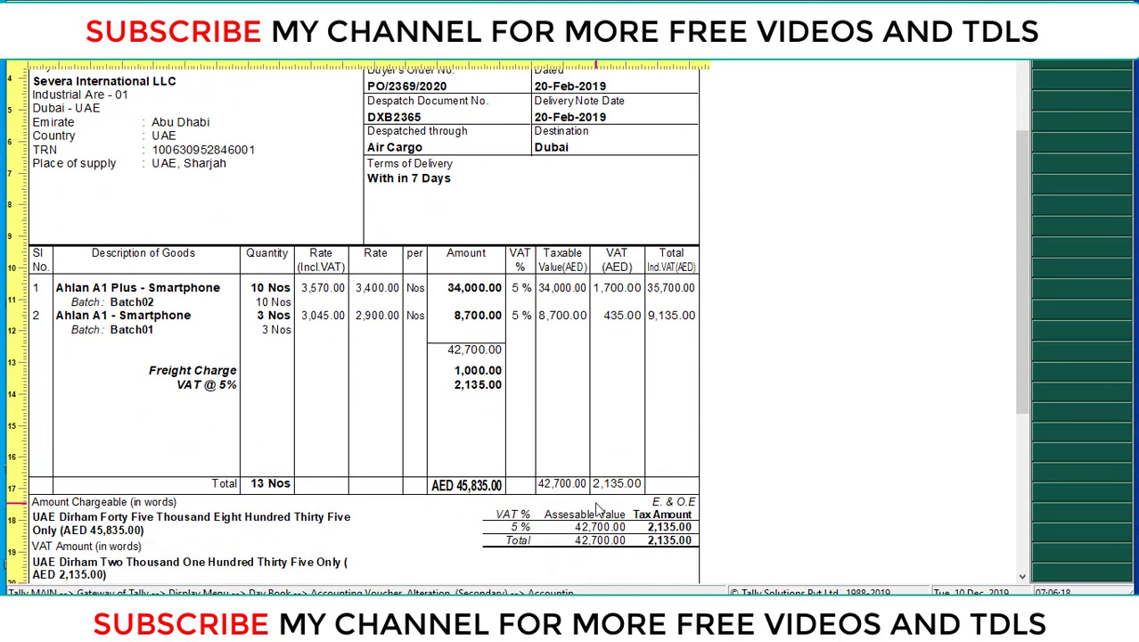
scroll(612, 487, "down", 3)
scroll(612, 488, "down", 3)
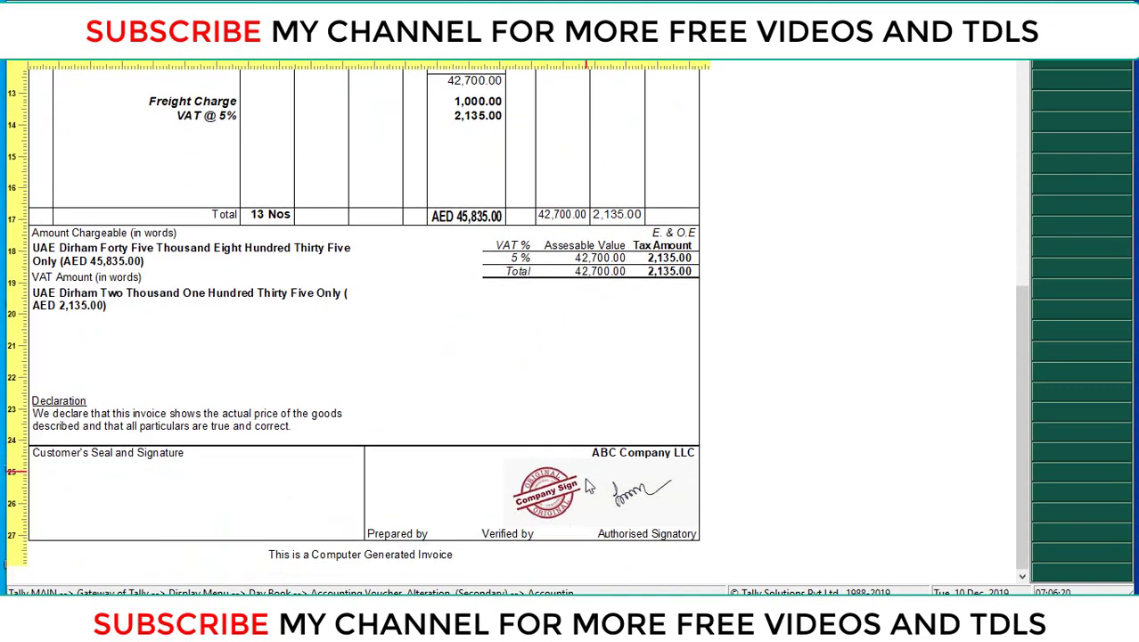
Close the print preview and quit the sales voucher to return to the Day Book
key("Escape")
key("Escape")
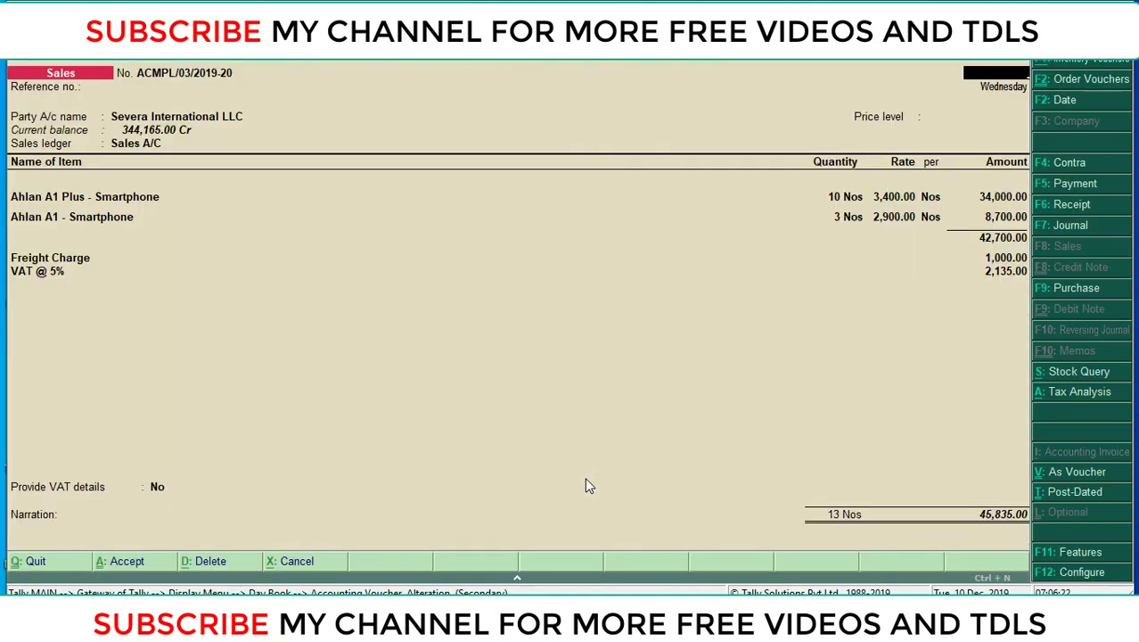
key("Escape")
key("Return")
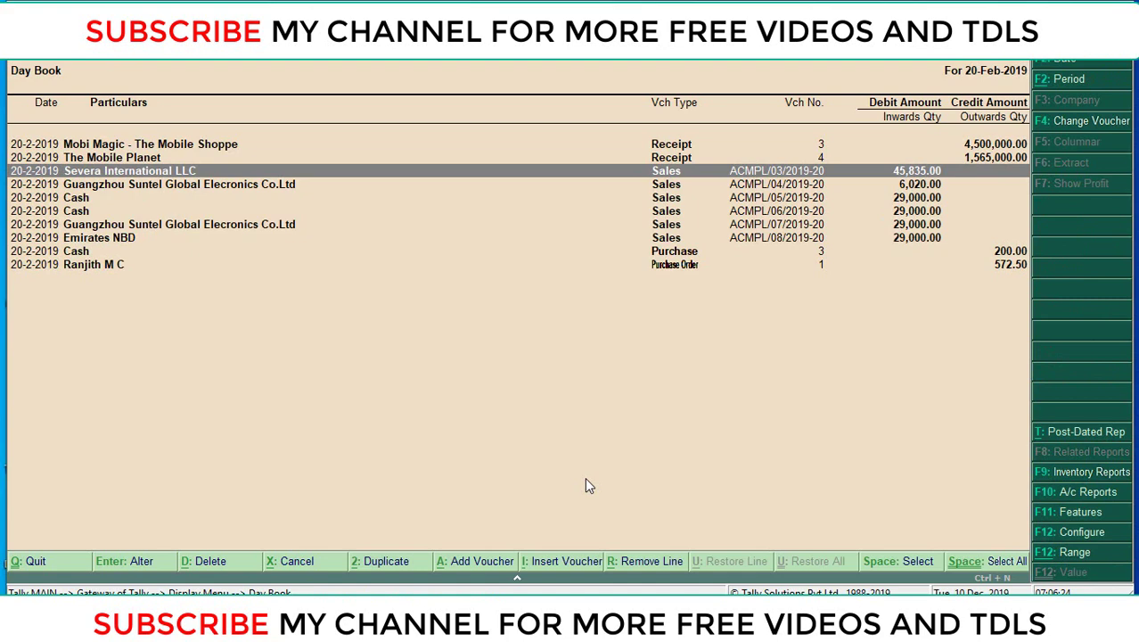